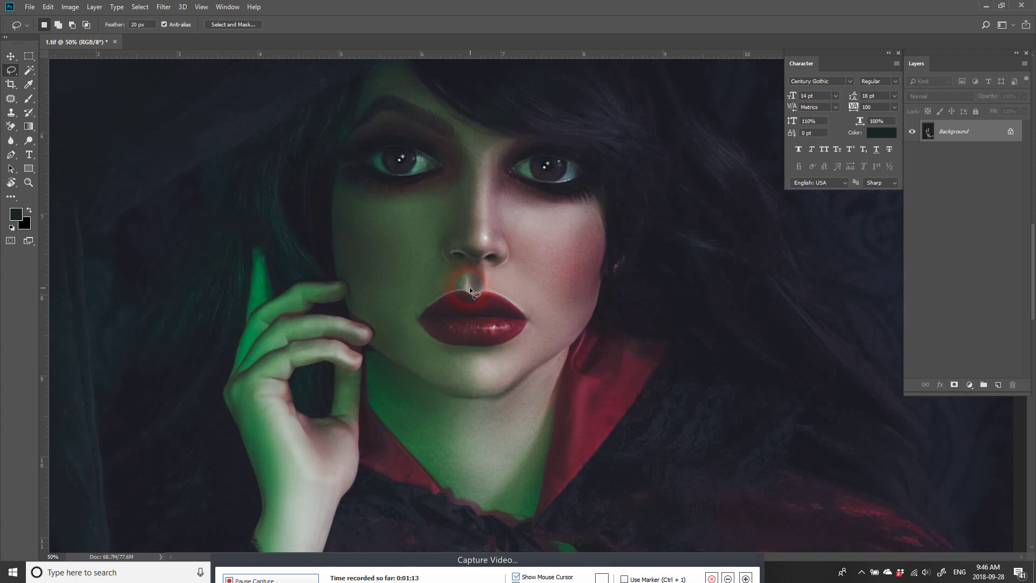
Step: Select loosely around the lips with a 20 px feathered Lasso and add a colorized Hue/Saturation adjustment layer with hue 219
mouse_move(469, 282)
mouse_down()
mouse_move(425, 293)
mouse_move(404, 322)
mouse_move(419, 352)
mouse_move(513, 356)
mouse_move(545, 337)
mouse_move(536, 292)
mouse_move(483, 283)
mouse_up()
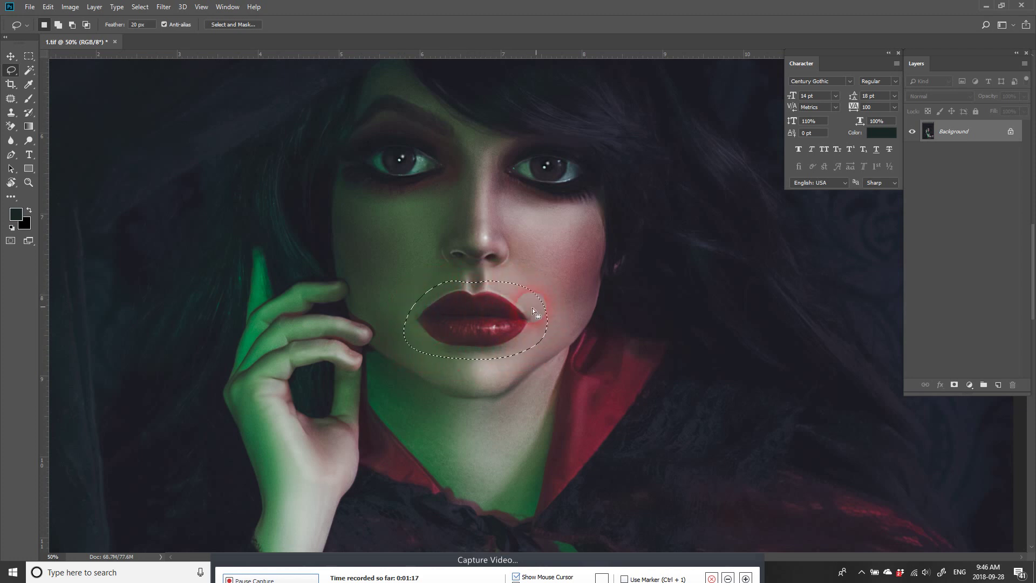
click(970, 386)
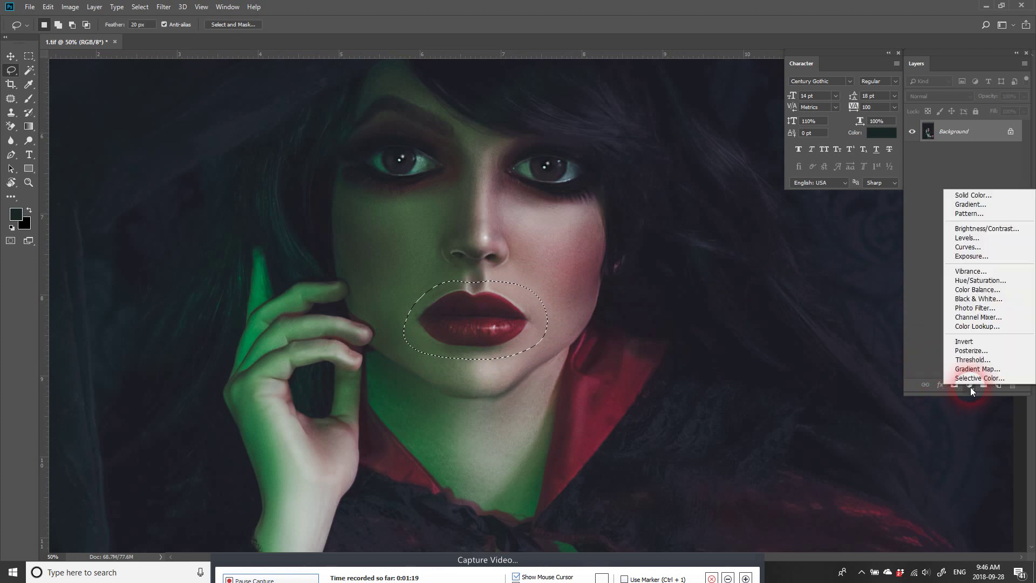
click(999, 281)
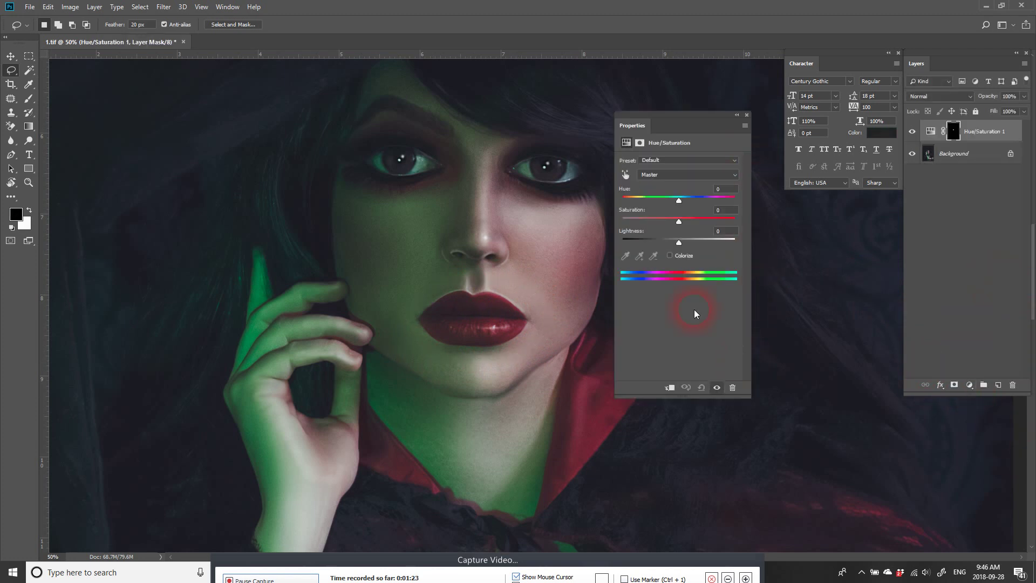
click(670, 255)
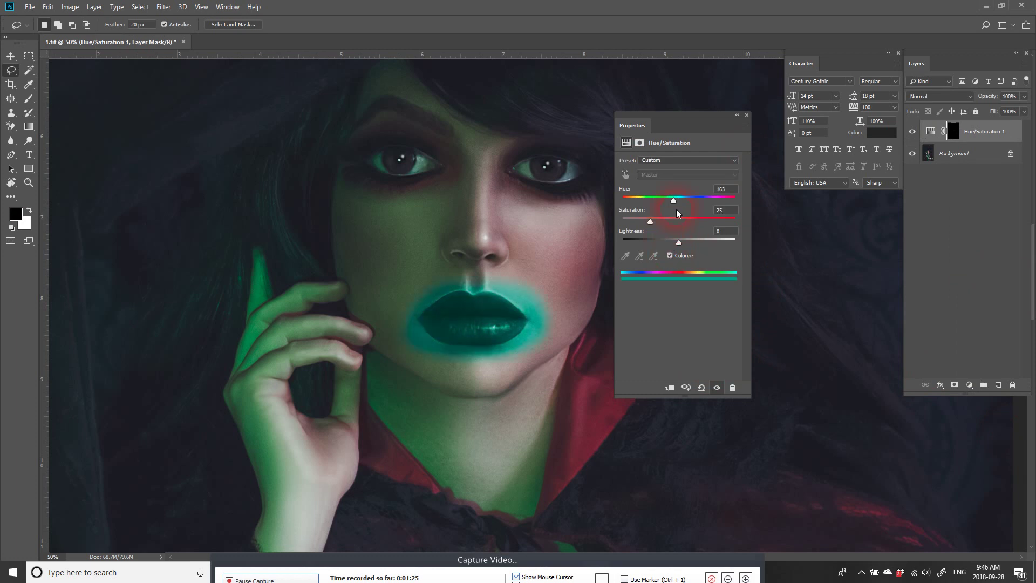
drag(665, 198, 676, 202)
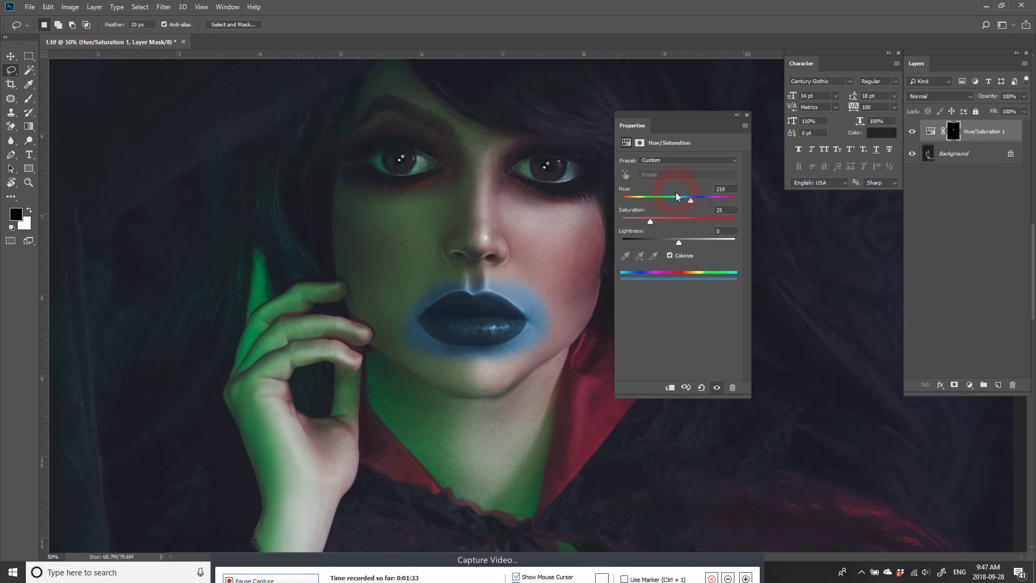
Step: Target the adjustment's layer mask and set the Brush to 100% opacity for close-up painting on the lips
click(954, 131)
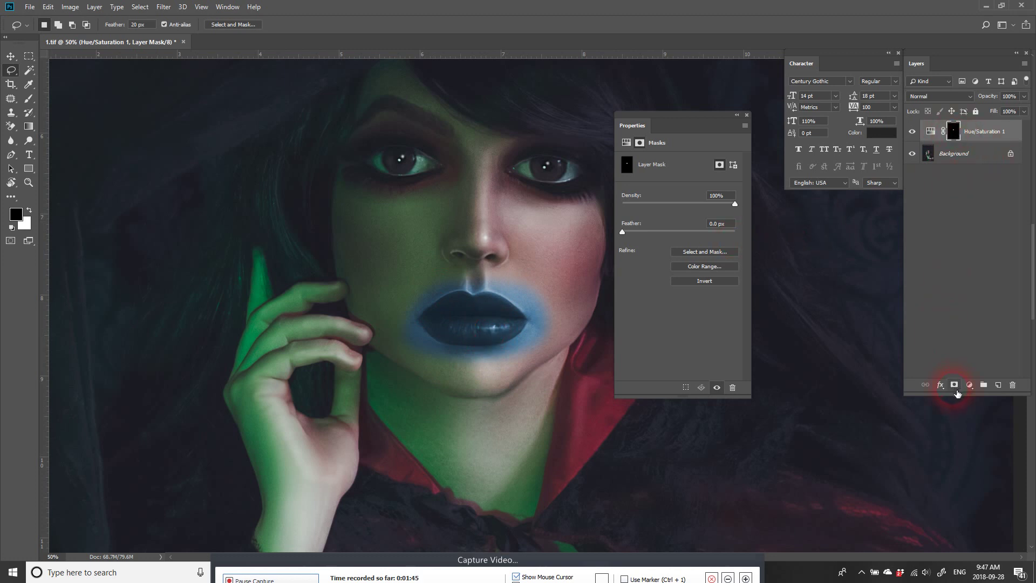
click(972, 151)
click(928, 139)
key(z)
mouse_move(470, 285)
mouse_down()
mouse_move(574, 398)
mouse_move(588, 439)
mouse_up()
key(b)
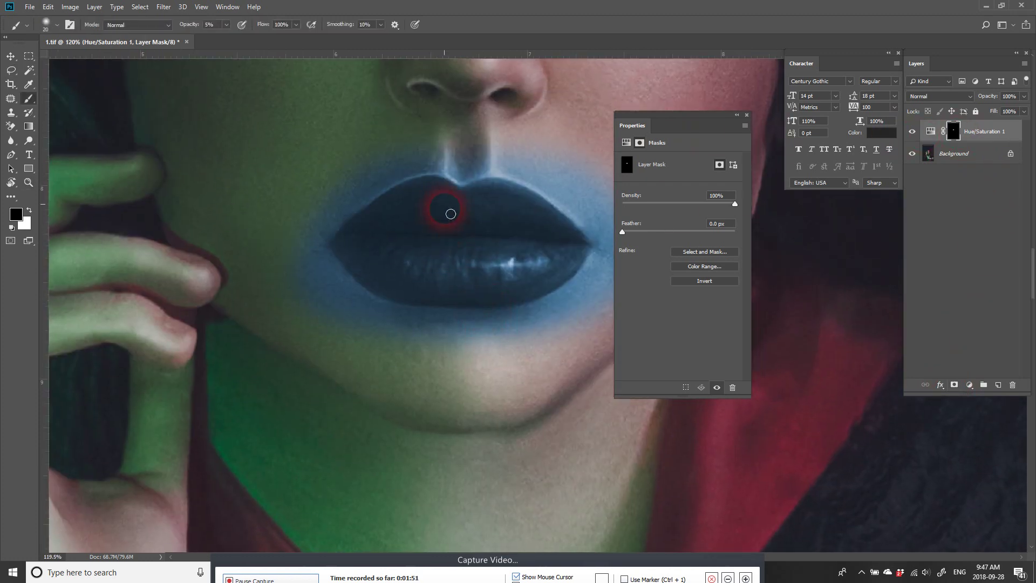
mouse_move(429, 192)
mouse_down()
mouse_move(378, 182)
mouse_move(386, 187)
mouse_move(352, 194)
mouse_move(391, 166)
mouse_move(383, 158)
mouse_move(326, 214)
mouse_move(422, 163)
mouse_move(314, 225)
mouse_move(228, 30)
mouse_up()
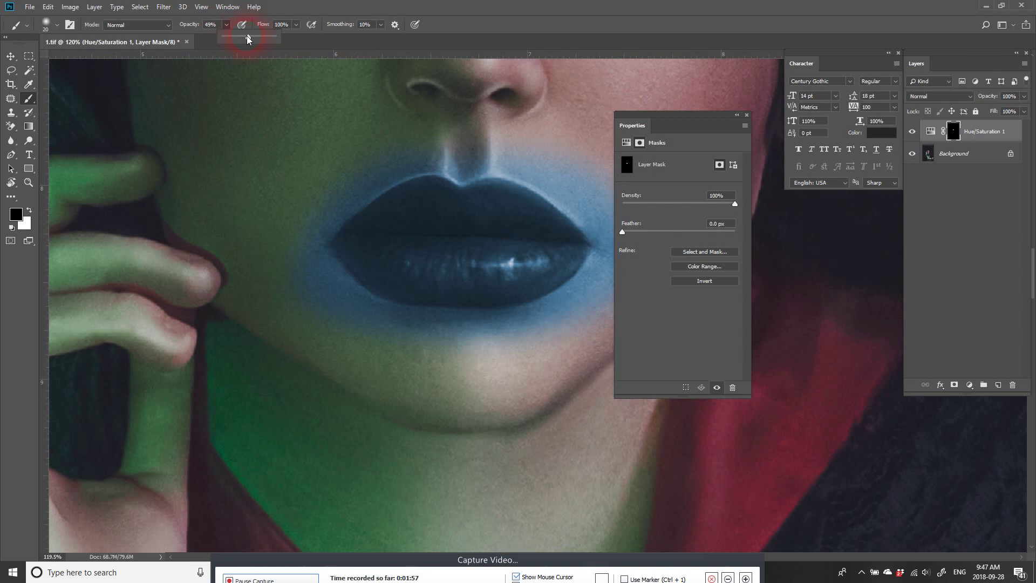
drag(381, 190, 330, 210)
key(x)
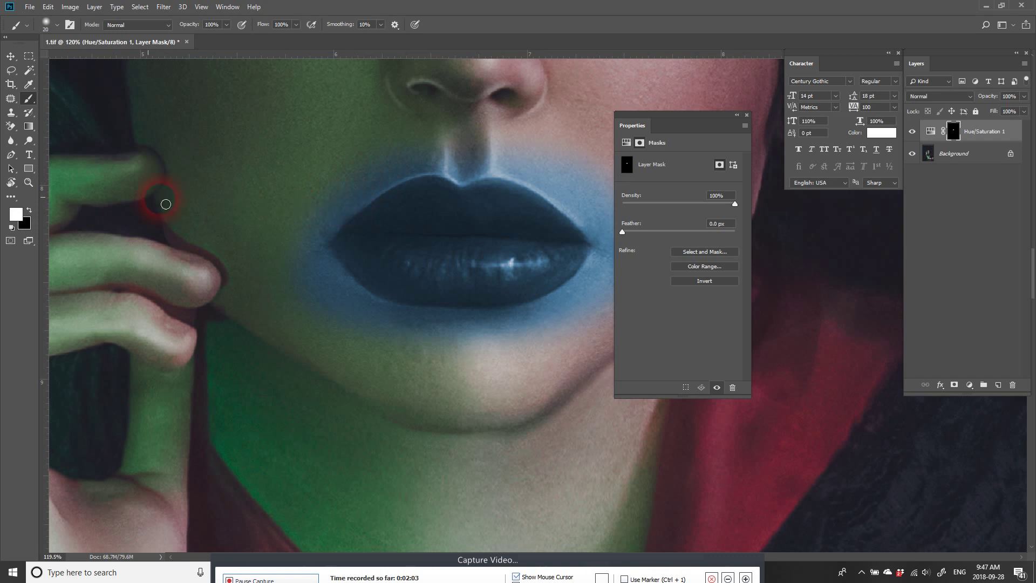
key(x)
key(x)
key(x)
key(x)
key(x)
key(x)
key(x)
key(x)
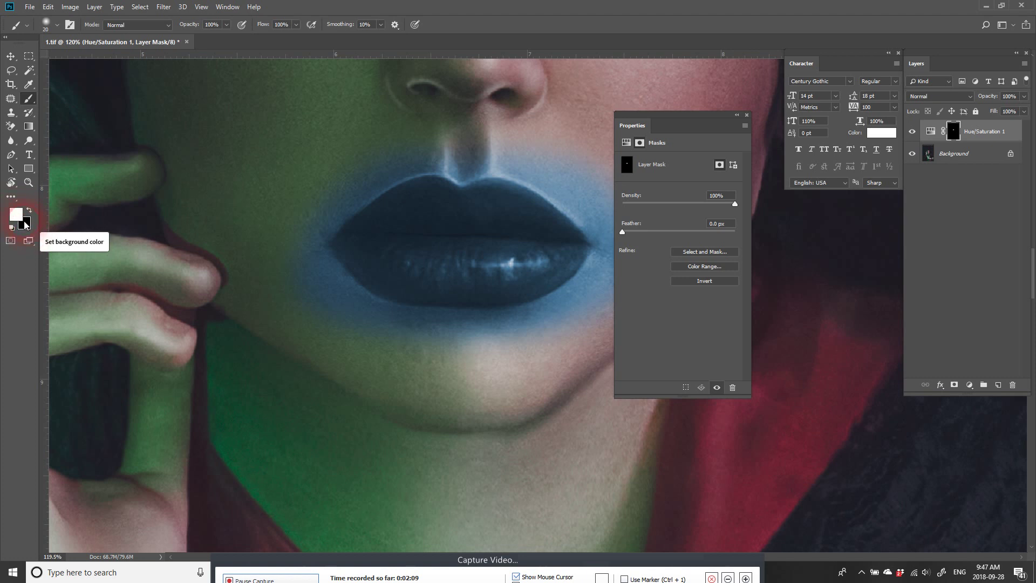
key(x)
key(x)
Step: Paint black on the mask around the whole lip outline to remove the blue tint from the surrounding skin
mouse_move(317, 231)
mouse_down()
mouse_move(307, 219)
mouse_move(327, 192)
mouse_move(296, 225)
mouse_up()
key(x)
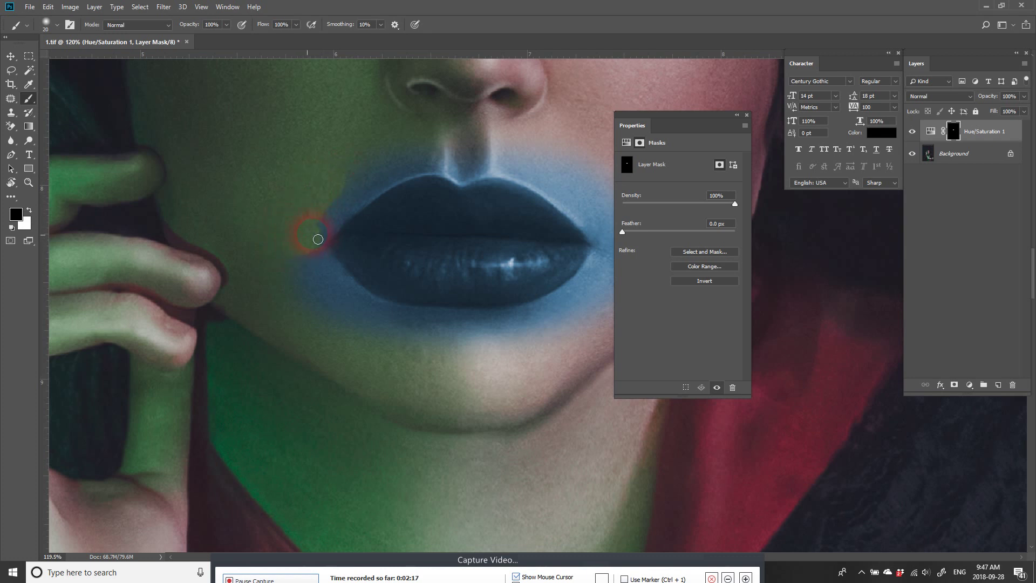
mouse_move(330, 240)
mouse_down()
mouse_move(335, 216)
mouse_move(331, 225)
mouse_move(388, 182)
mouse_move(372, 202)
mouse_move(382, 197)
mouse_move(352, 212)
mouse_move(398, 165)
mouse_move(329, 222)
mouse_move(383, 150)
mouse_move(311, 235)
mouse_move(320, 247)
mouse_up()
mouse_move(351, 288)
mouse_down()
mouse_move(359, 305)
mouse_move(301, 270)
mouse_move(315, 302)
mouse_up()
key(bracketright)
key(bracketright)
mouse_move(357, 340)
mouse_down()
mouse_move(336, 335)
mouse_move(346, 302)
mouse_move(392, 329)
mouse_move(389, 316)
mouse_move(407, 328)
mouse_move(529, 332)
mouse_move(438, 333)
mouse_move(465, 341)
mouse_move(423, 344)
mouse_move(492, 369)
mouse_move(519, 357)
mouse_move(503, 337)
mouse_move(614, 269)
mouse_move(596, 289)
mouse_move(621, 252)
mouse_move(567, 310)
mouse_move(561, 337)
mouse_move(532, 277)
mouse_up()
drag(490, 235, 409, 254)
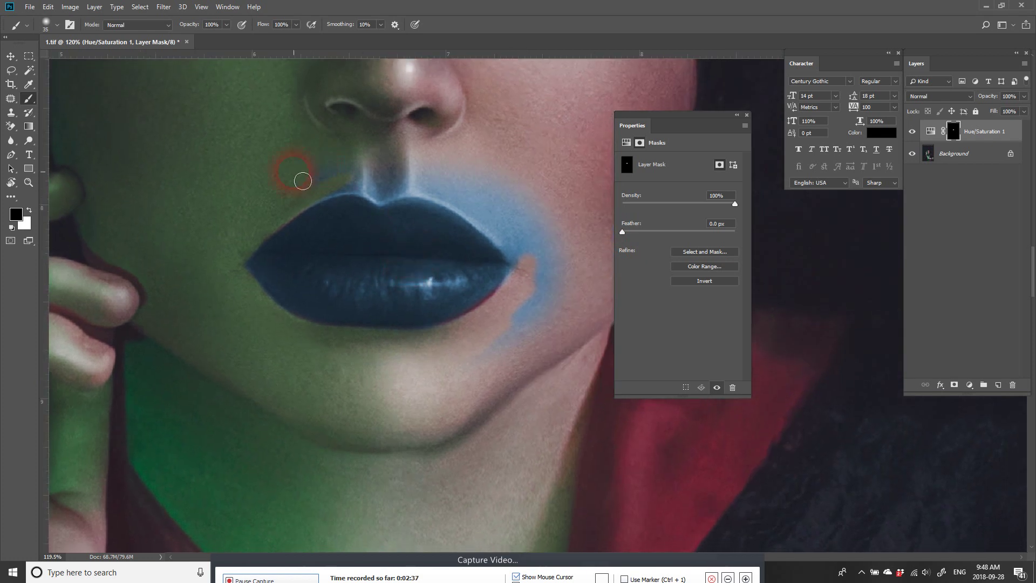
mouse_move(350, 193)
mouse_down()
mouse_move(393, 206)
mouse_move(445, 190)
mouse_move(396, 195)
mouse_move(379, 184)
mouse_move(390, 166)
mouse_move(457, 190)
mouse_move(440, 199)
mouse_move(489, 223)
mouse_move(432, 201)
mouse_move(497, 242)
mouse_move(532, 290)
mouse_move(459, 176)
mouse_move(538, 230)
mouse_move(489, 164)
mouse_move(467, 158)
mouse_move(490, 187)
mouse_move(499, 171)
mouse_move(543, 278)
mouse_move(518, 333)
mouse_move(567, 285)
mouse_up()
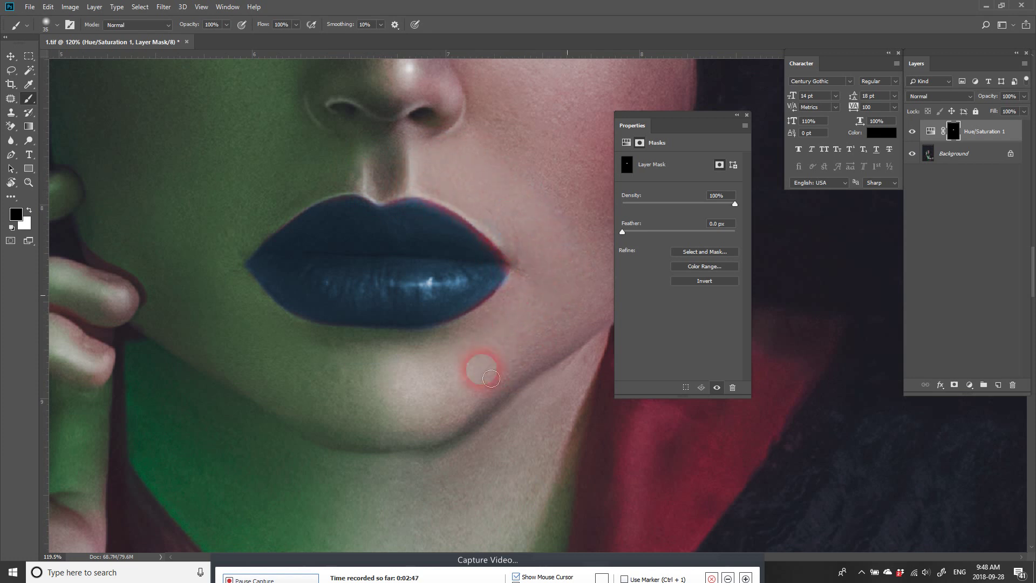
Step: Paint white on the mask with a smaller brush along the upper lip's edge to cover the red fringe
key(z)
drag(346, 197, 499, 292)
key(b)
drag(395, 196, 423, 241)
key(x)
key(bracketleft)
key(bracketleft)
key(bracketleft)
key(bracketleft)
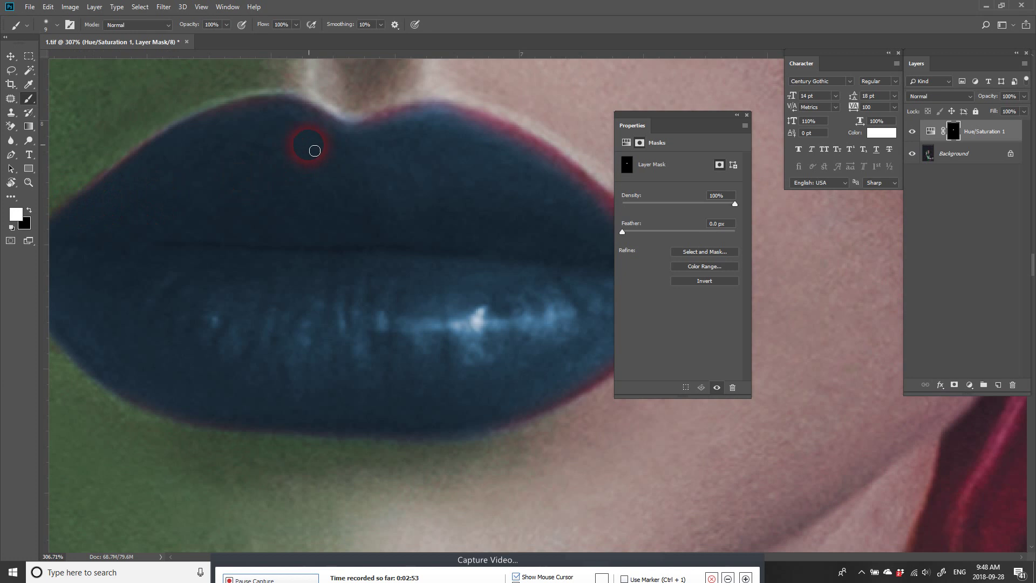
mouse_move(233, 122)
mouse_down()
mouse_move(306, 118)
mouse_move(350, 141)
mouse_move(291, 110)
mouse_move(224, 121)
mouse_move(183, 146)
mouse_move(231, 122)
mouse_move(363, 144)
mouse_move(423, 117)
mouse_move(502, 136)
mouse_move(432, 109)
mouse_up()
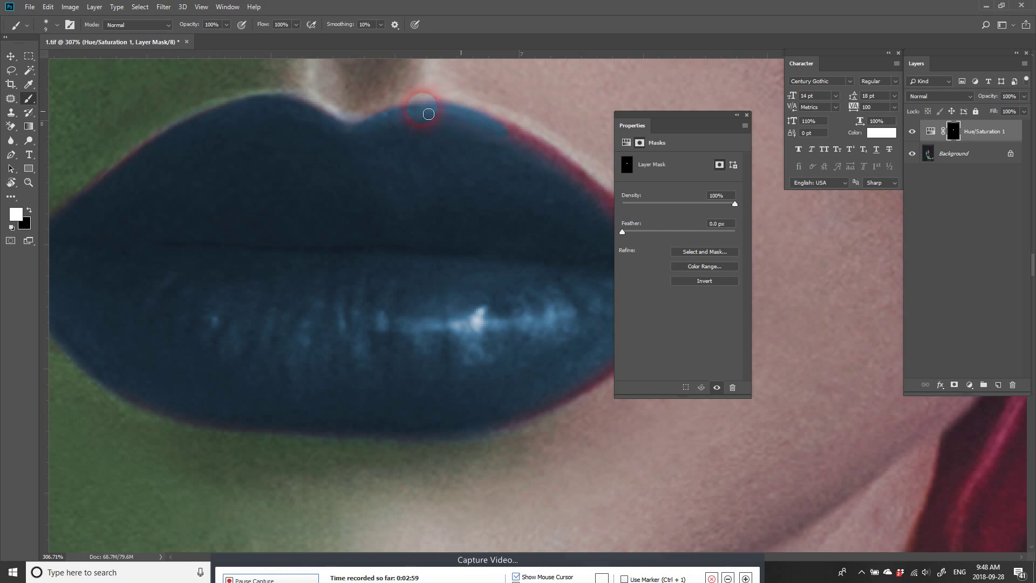
Step: Continue painting white along the lips' right side and lower right edge to cover the remaining red
scroll(433, 109, right, 5)
scroll(432, 109, down, 2)
mouse_move(363, 111)
mouse_down()
mouse_move(429, 130)
mouse_move(369, 96)
mouse_move(422, 119)
mouse_move(505, 205)
mouse_move(463, 159)
mouse_move(415, 133)
mouse_move(496, 197)
mouse_move(441, 142)
mouse_move(496, 185)
mouse_move(545, 238)
mouse_move(513, 197)
mouse_move(545, 235)
mouse_move(522, 283)
mouse_move(526, 238)
mouse_move(459, 215)
mouse_up()
drag(447, 267, 521, 200)
mouse_move(605, 218)
mouse_down()
mouse_move(526, 284)
mouse_move(430, 316)
mouse_move(556, 259)
mouse_up()
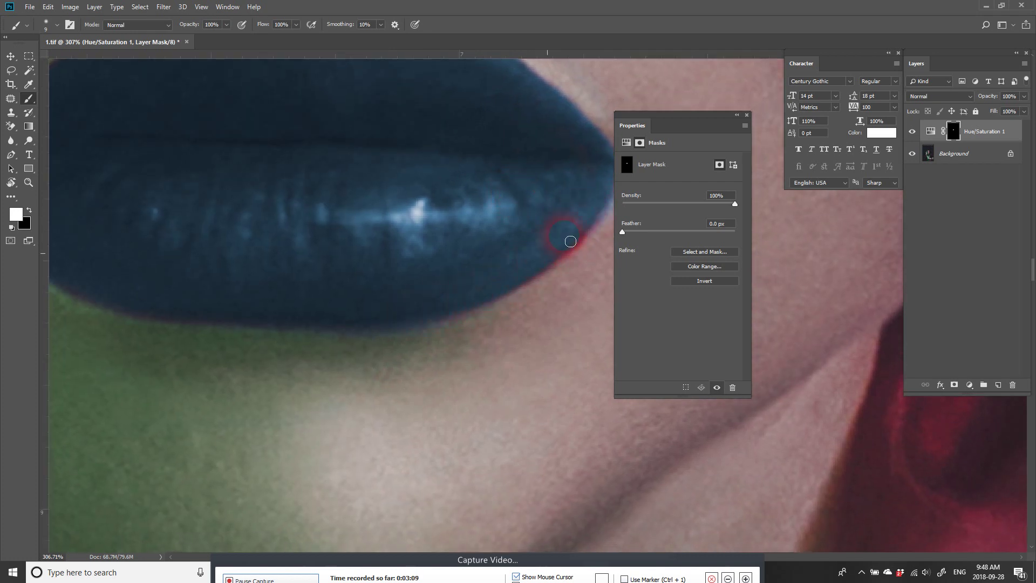
Step: Lower the brush opacity to 13% and blend the mask edge at the right corner of the lips
click(227, 25)
drag(227, 25, 182, 38)
drag(331, 86, 213, 215)
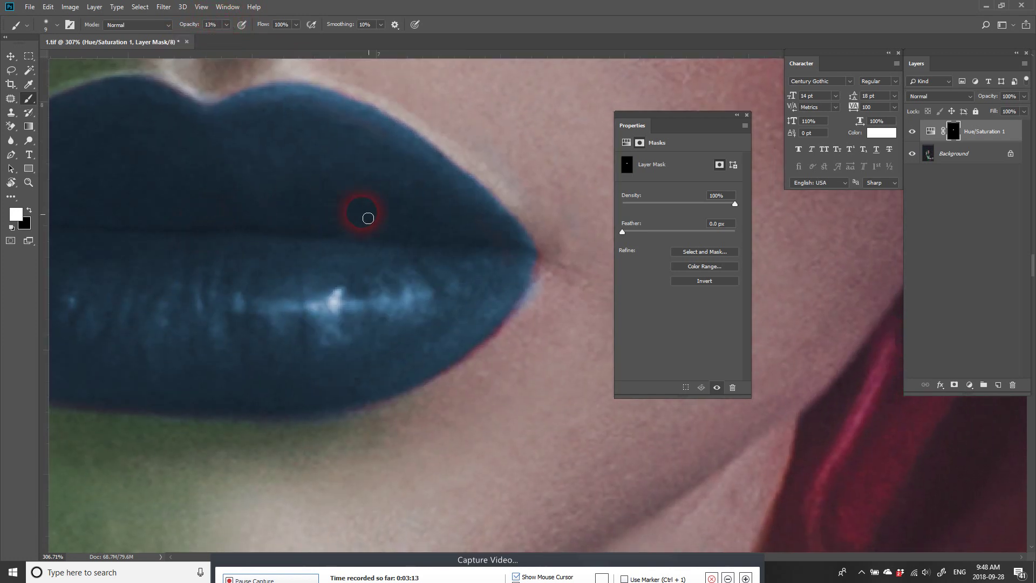
key(bracketright)
key(bracketright)
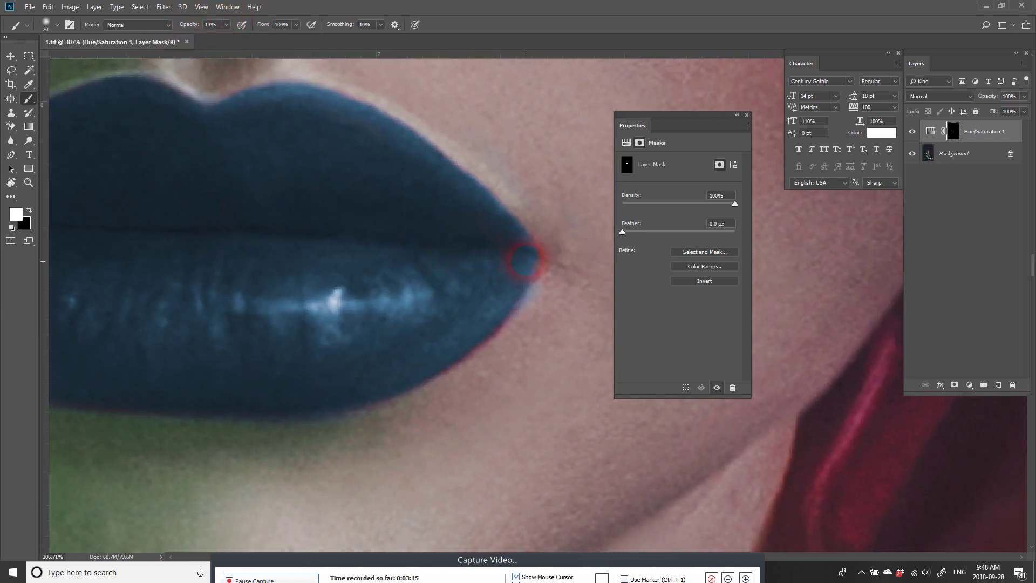
key(bracketleft)
key(bracketleft)
key(bracketleft)
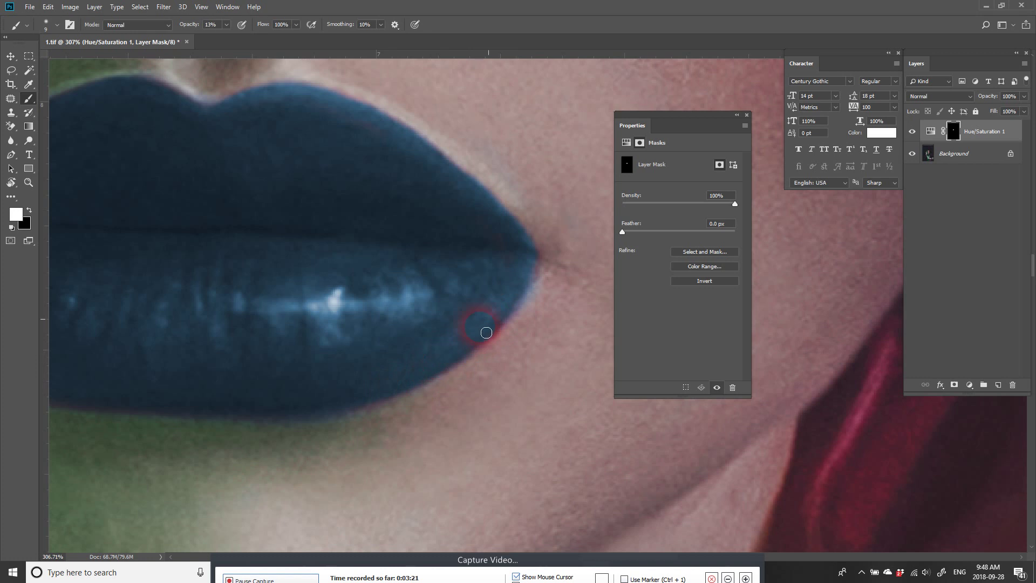
Step: Blend the mask along the lower lip's edge and around the left corner of the mouth with the low-opacity white brush
drag(363, 379, 429, 334)
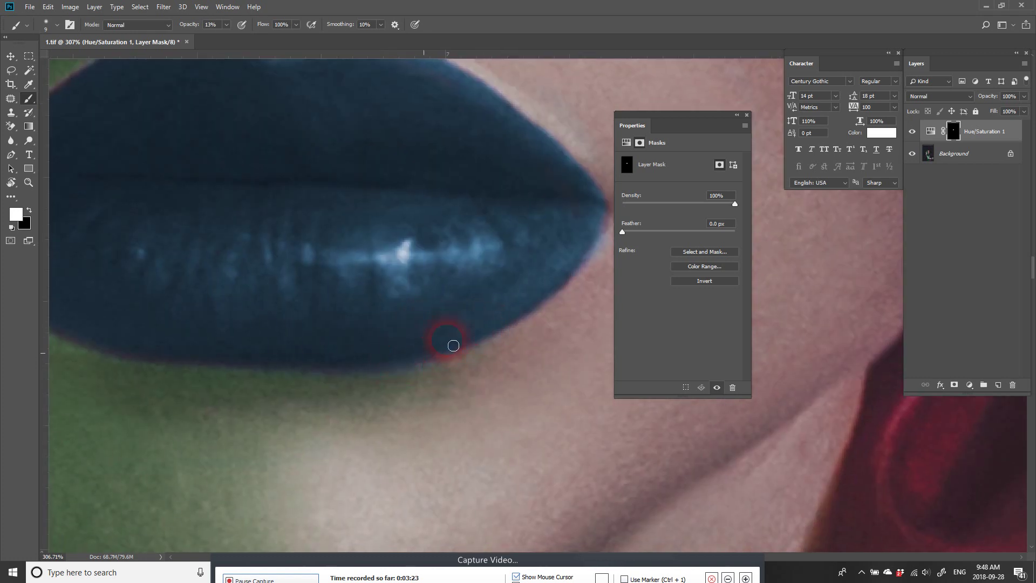
drag(261, 294, 410, 266)
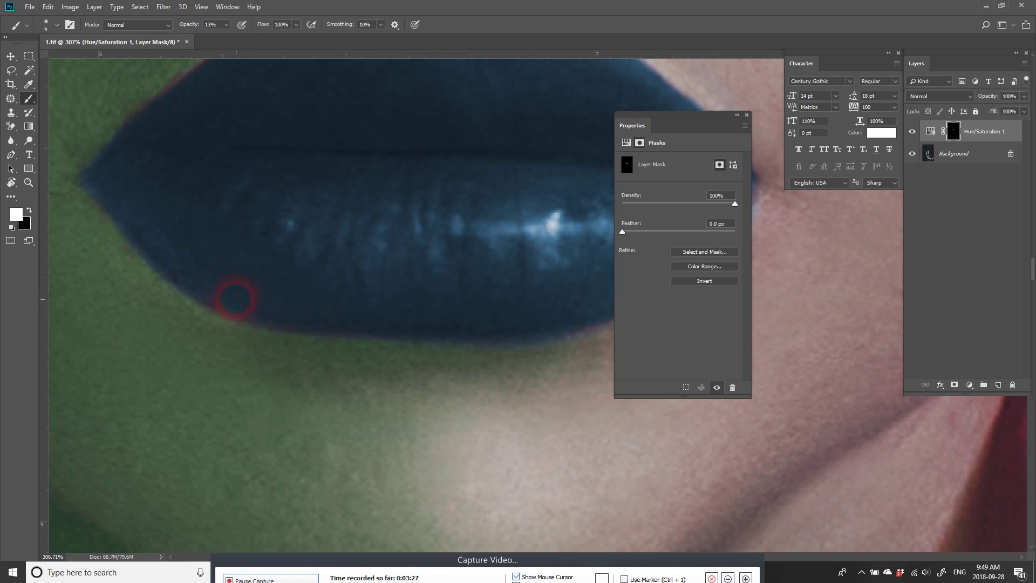
drag(176, 142, 204, 212)
mouse_move(217, 159)
mouse_down()
mouse_move(191, 178)
mouse_move(247, 130)
mouse_up()
mouse_move(262, 120)
mouse_down()
mouse_move(188, 183)
mouse_move(293, 103)
mouse_move(187, 174)
mouse_move(222, 148)
mouse_move(151, 216)
mouse_move(202, 157)
mouse_move(134, 248)
mouse_move(131, 272)
mouse_up()
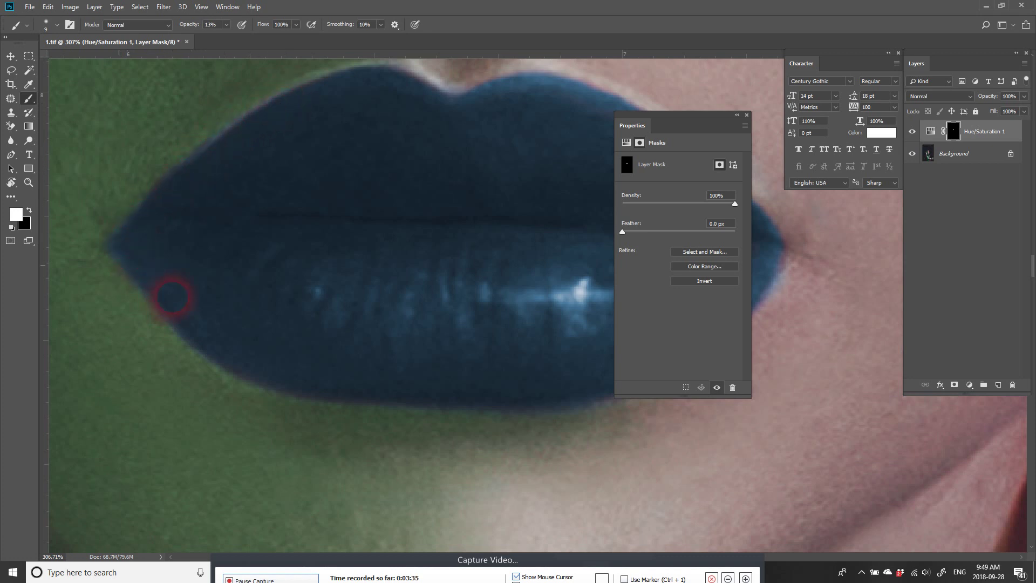
Step: Blend the mask along the upper lip's edge, from the left side across the cupid's bow
scroll(233, 205, up, 3)
scroll(232, 205, right, 3)
mouse_move(208, 189)
mouse_down()
mouse_move(139, 219)
mouse_move(169, 195)
mouse_move(317, 153)
mouse_move(347, 168)
mouse_move(423, 160)
mouse_move(422, 171)
mouse_up()
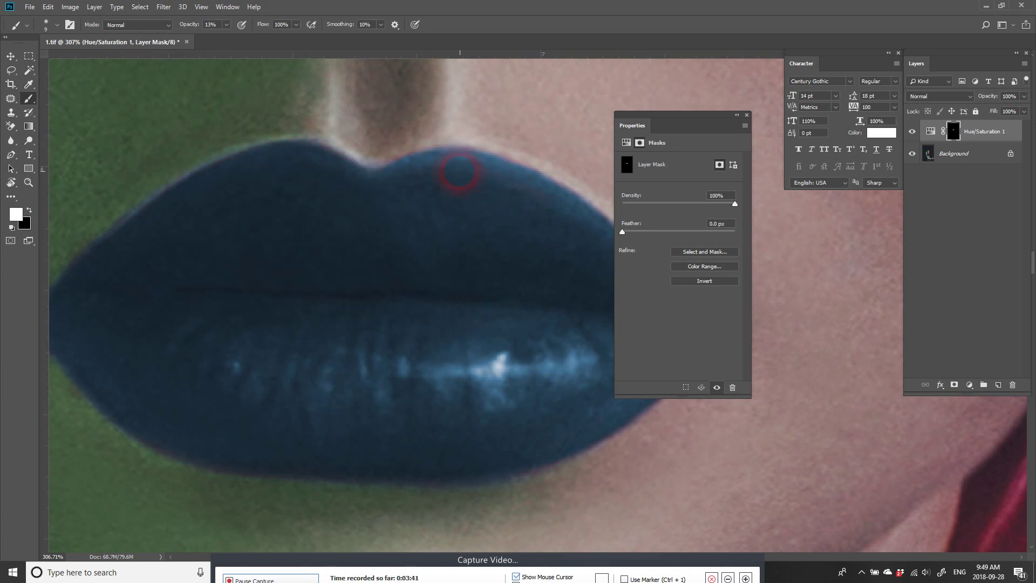
Step: Set the lip adjustment to hue 102, saturation 10 and lightness -8, and compare the image with the layer hidden and shown
key(ctrl+minus)
key(ctrl+minus)
key(ctrl+minus)
key(ctrl+minus)
key(ctrl+minus)
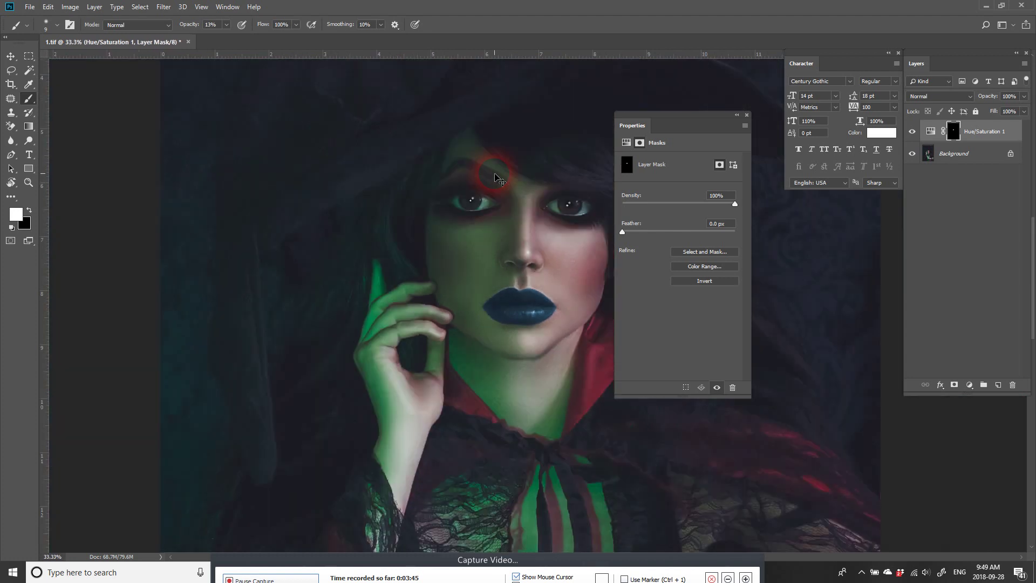
key(ctrl+minus)
scroll(498, 216, right, 5)
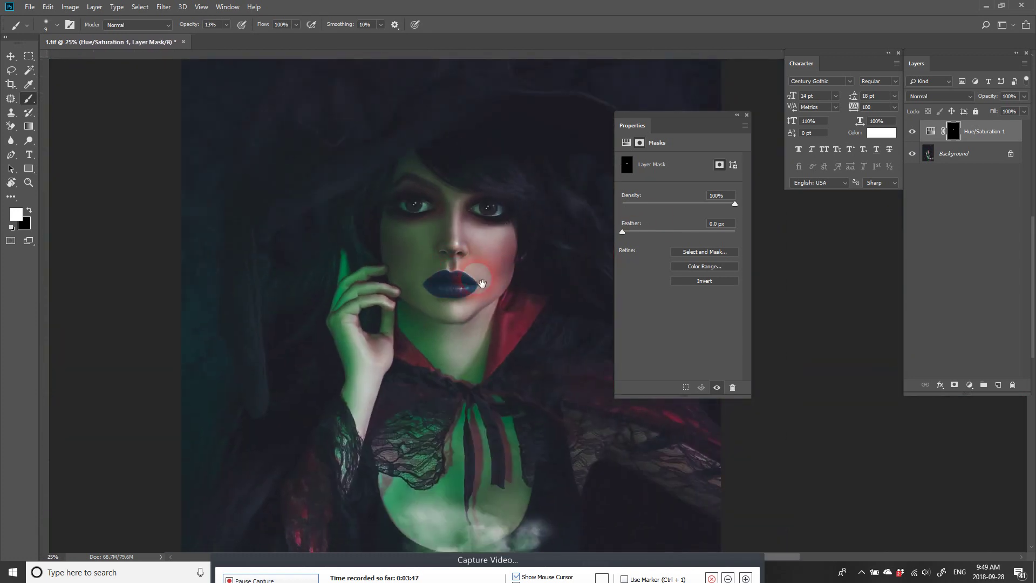
click(936, 136)
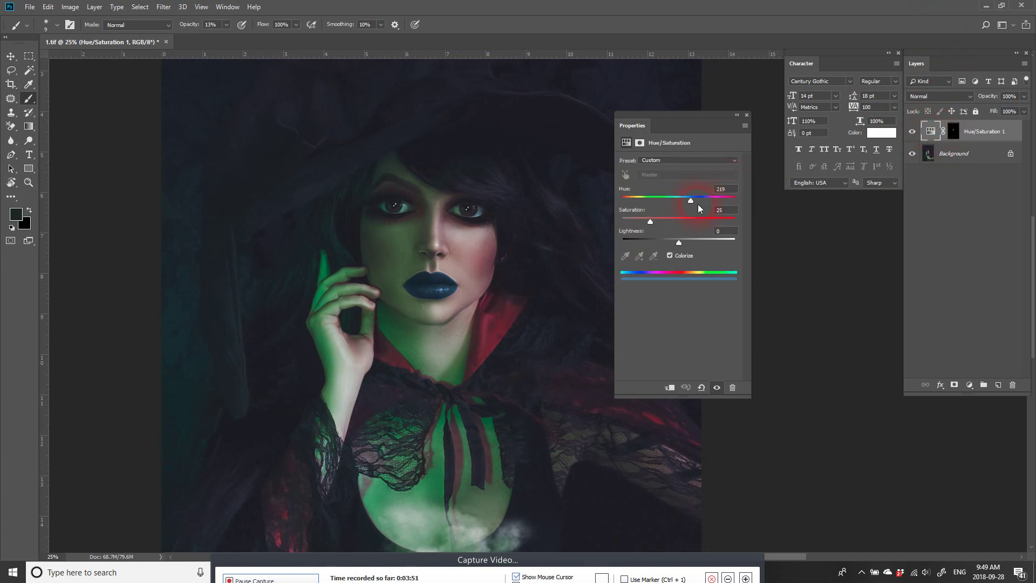
drag(680, 242, 674, 201)
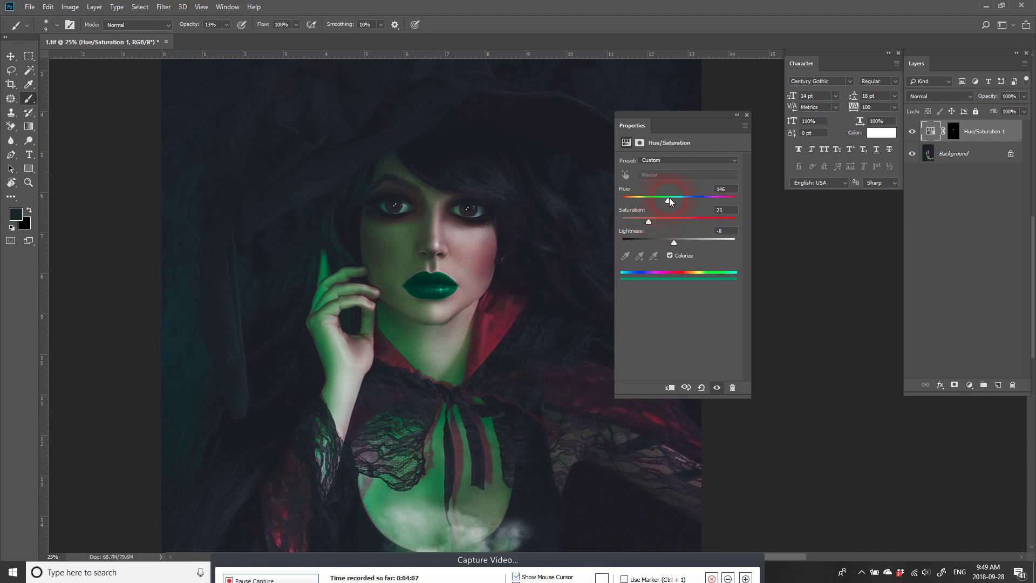
drag(685, 199, 641, 218)
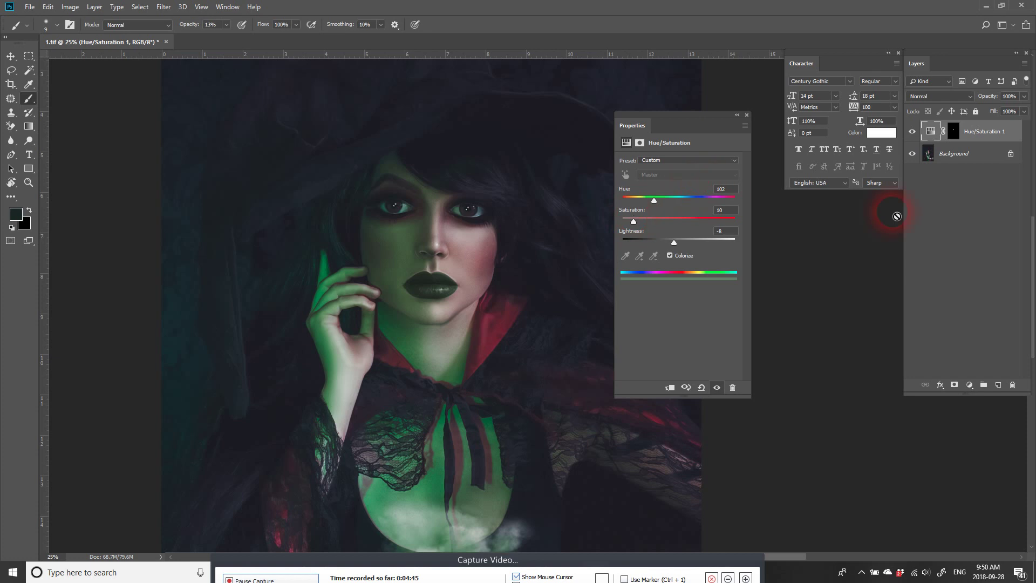
click(915, 132)
click(915, 132)
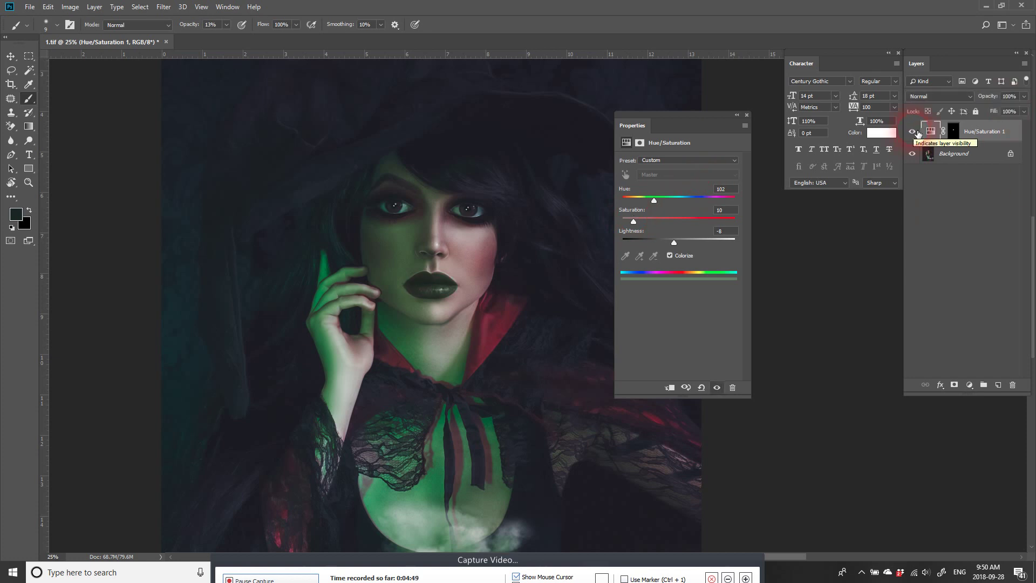